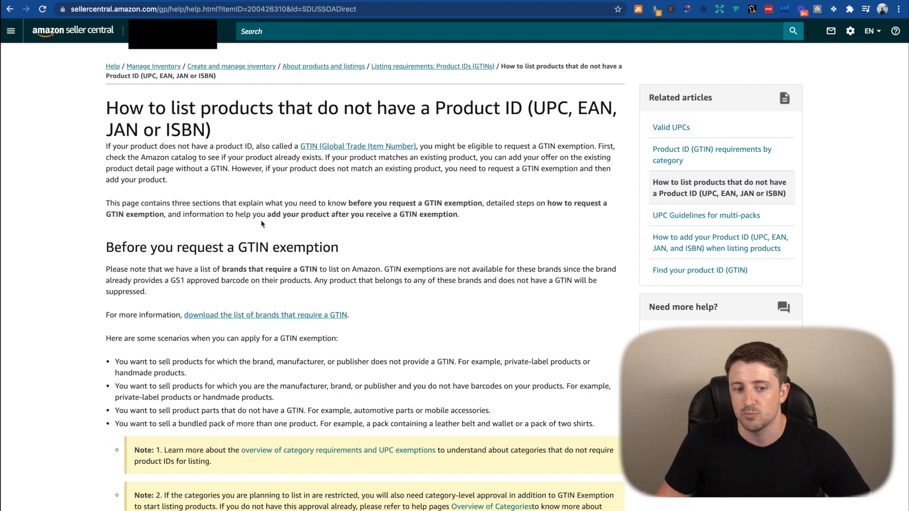
Append "Coffee Mug" to the product name "Turtle Lover I Just Really Love Turtles" in the mug listing
scroll(280, 194, "down", 1)
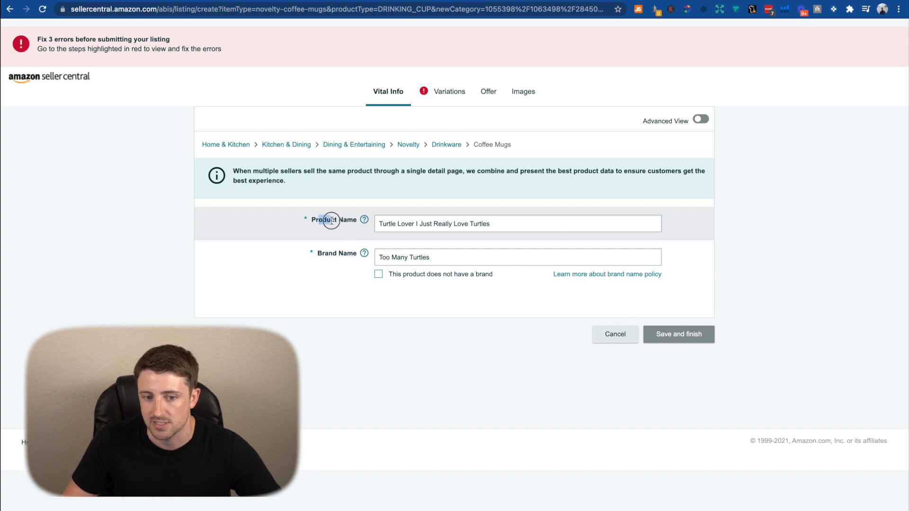
left_click(403, 227)
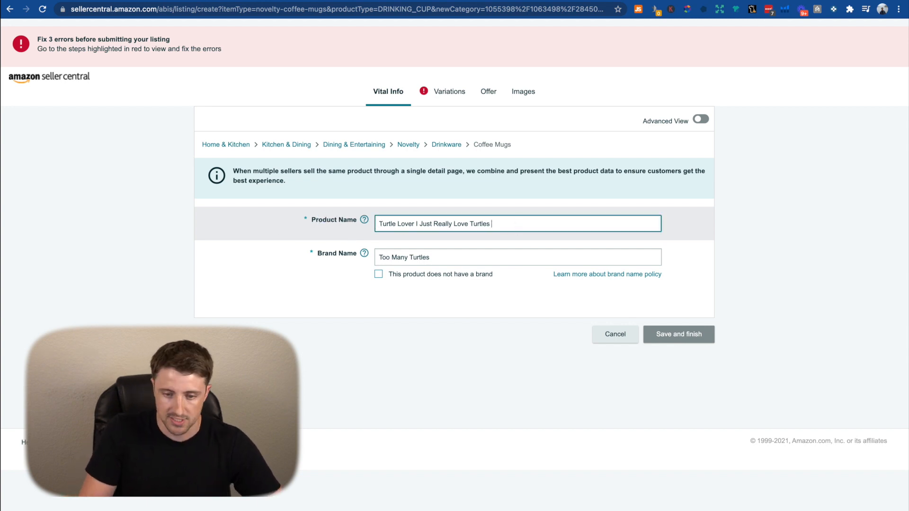
type("Coffee Mug")
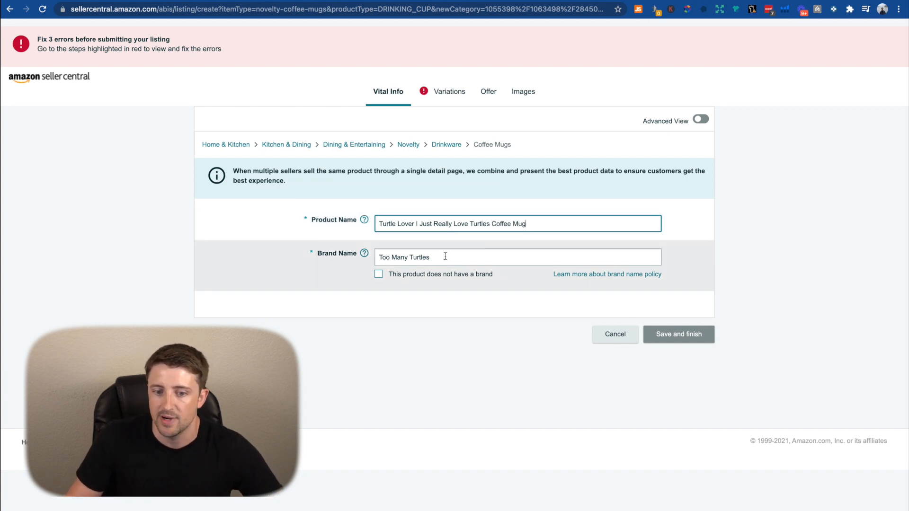
left_click(452, 365)
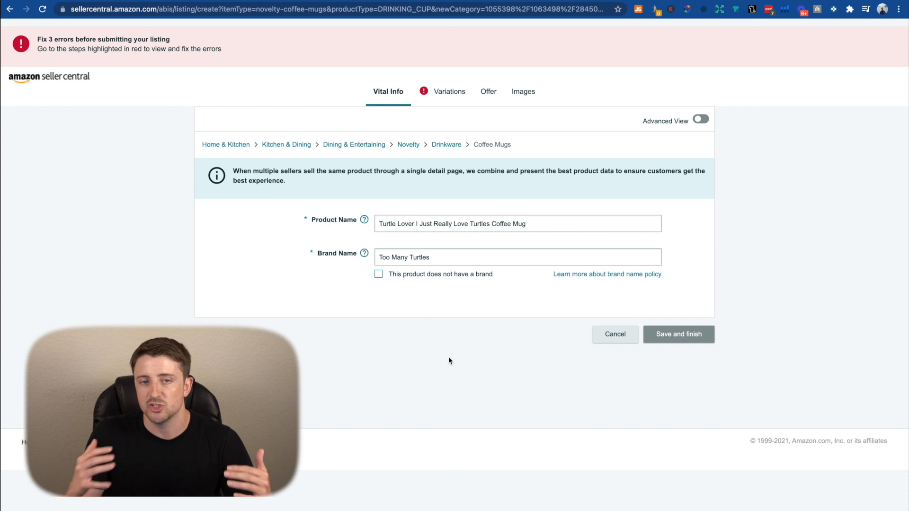
Examine the seller SKU fields of the three mug size variations and the available Product ID Type options
left_click(443, 94)
scroll(455, 228, "down", 5)
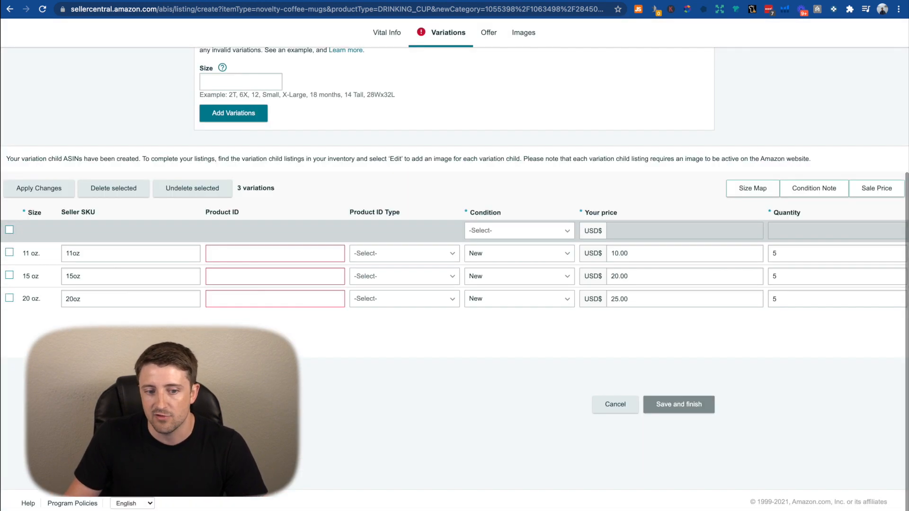
left_click(85, 254)
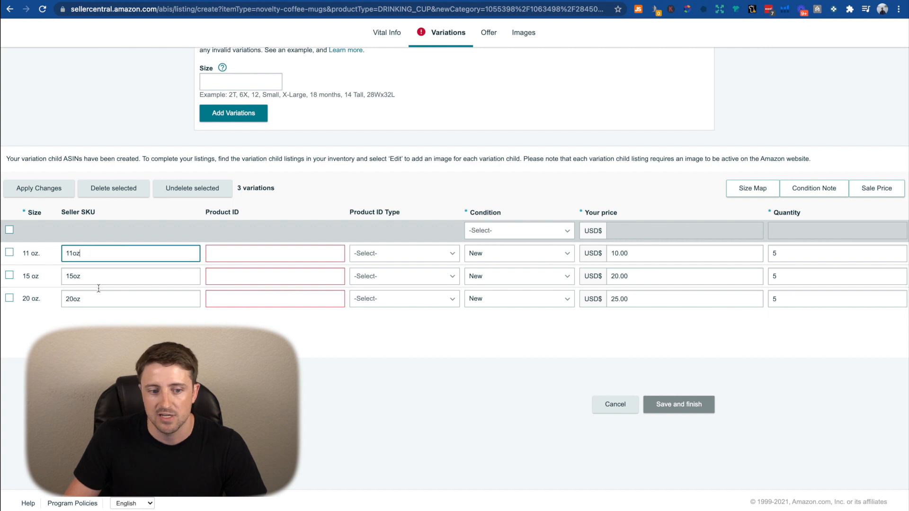
left_click(91, 276)
left_click(103, 301)
left_click(369, 431)
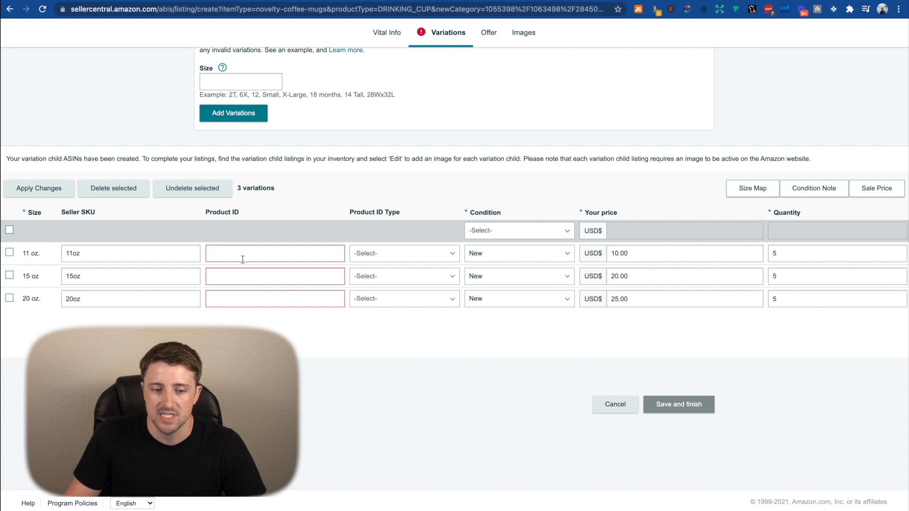
left_click(404, 256)
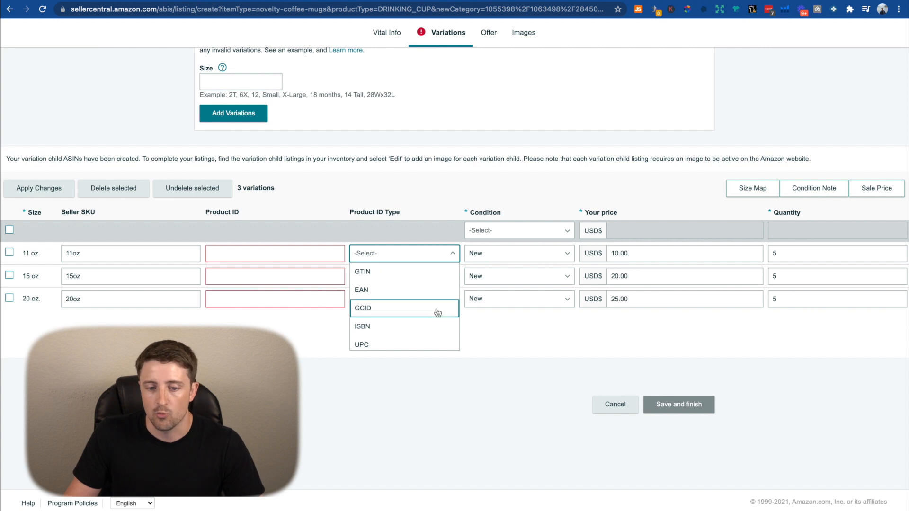
scroll(410, 345, "down", 2)
left_click(442, 400)
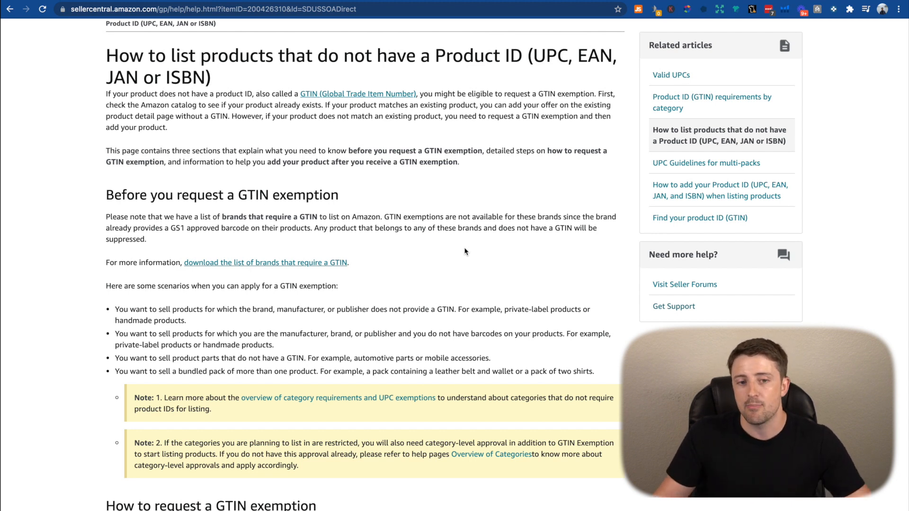
Switch to Printful's Amazon GTIN Exemption settings and examine the store choice
left_click(342, 1)
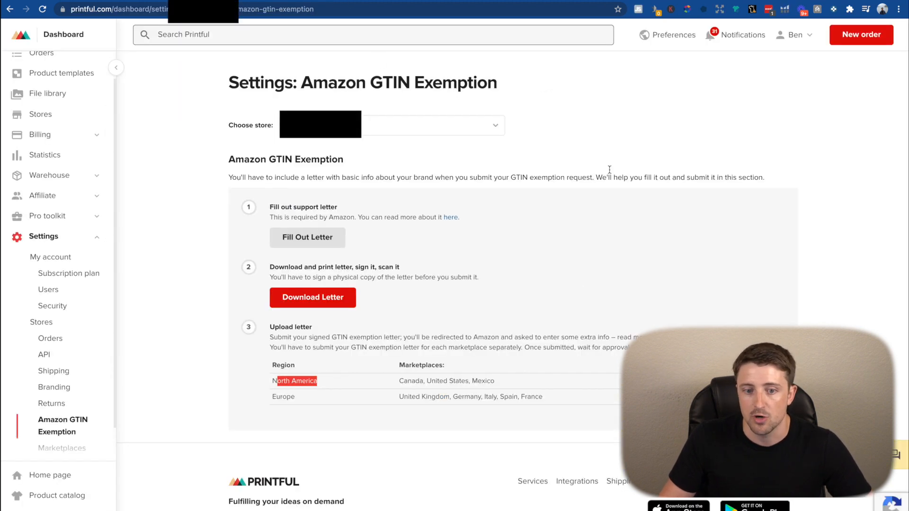
left_click(574, 123)
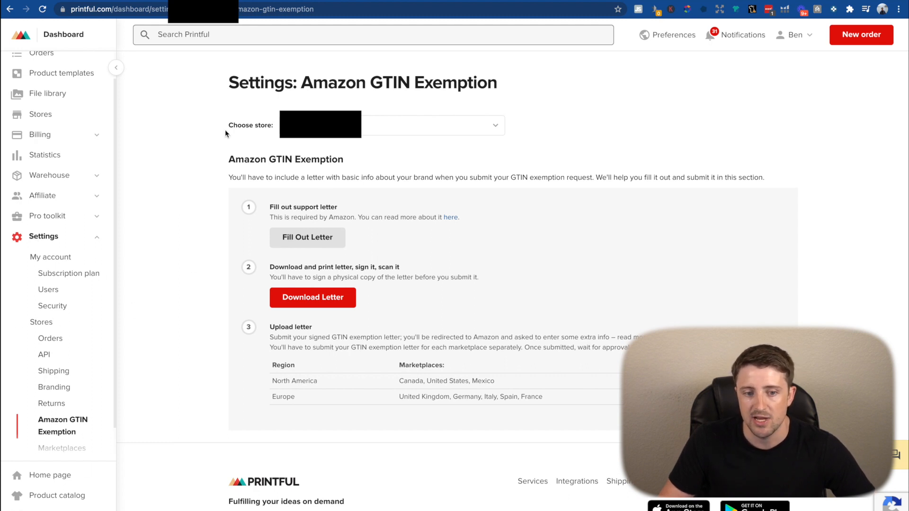
left_click_drag(274, 126, 234, 125)
left_click(166, 131)
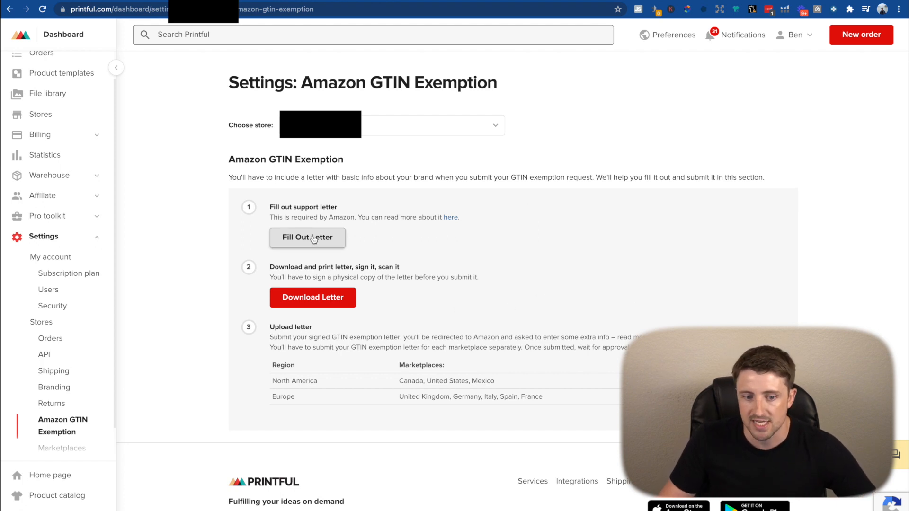
Start filling out the GTIN exemption support letter, declaring ownership of the brand
left_click(292, 238)
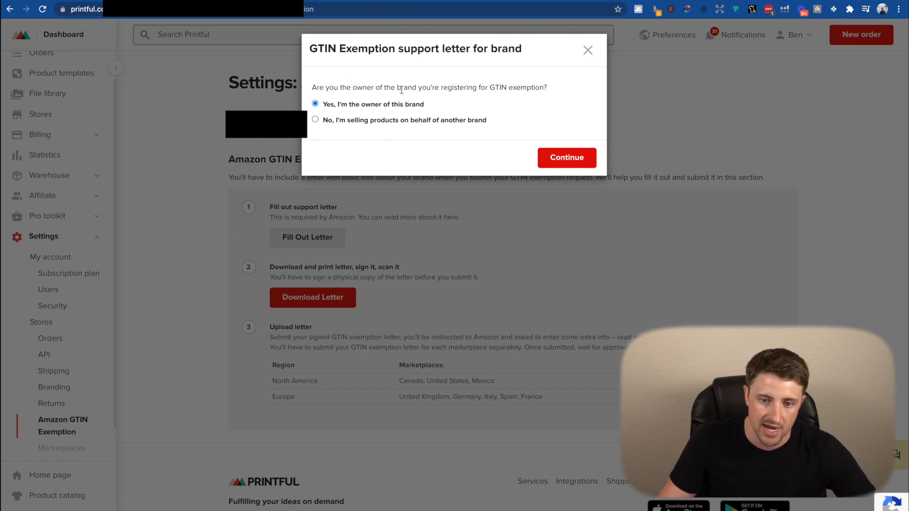
left_click_drag(330, 108, 340, 105)
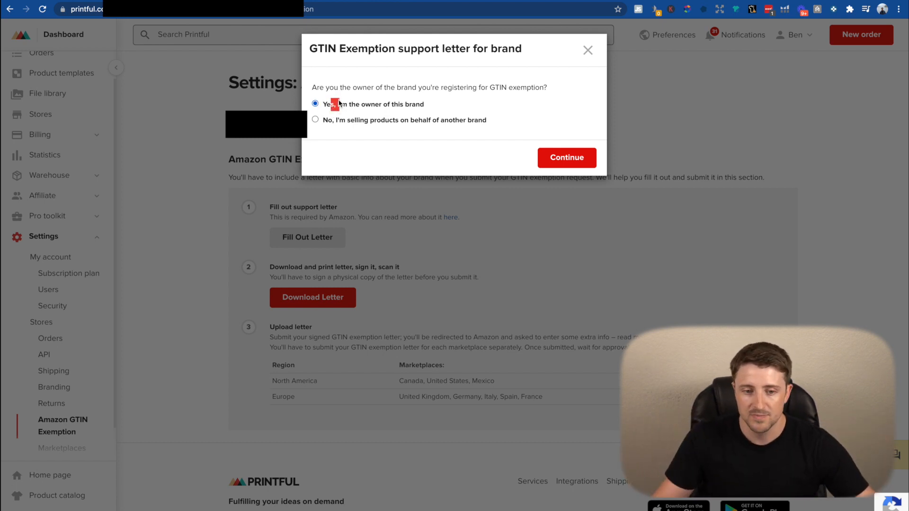
left_click(493, 121)
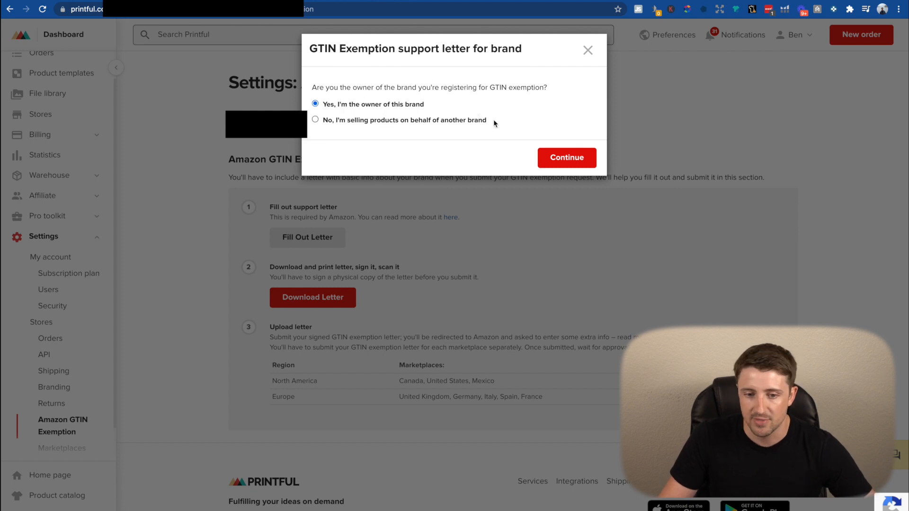
left_click(580, 160)
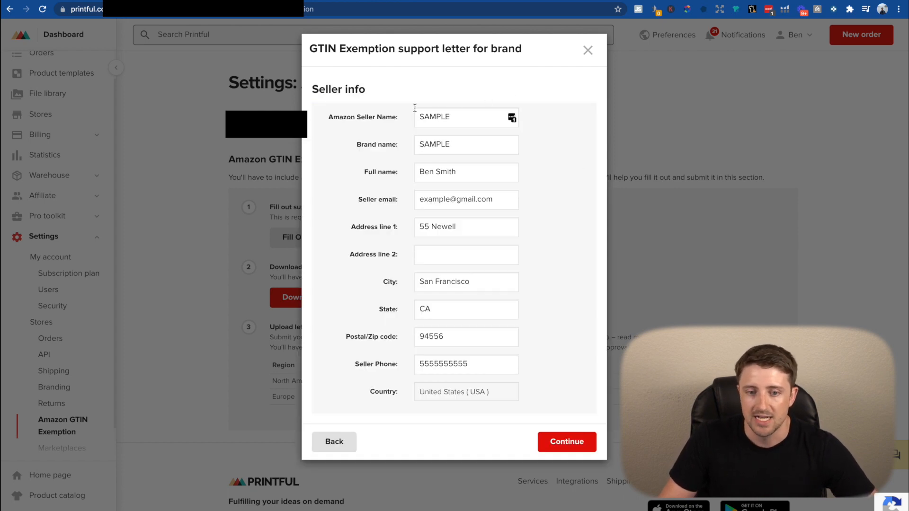
Submit the prefilled seller info with brand name SAMPLE and open the support letter for download
left_click_drag(334, 118, 404, 147)
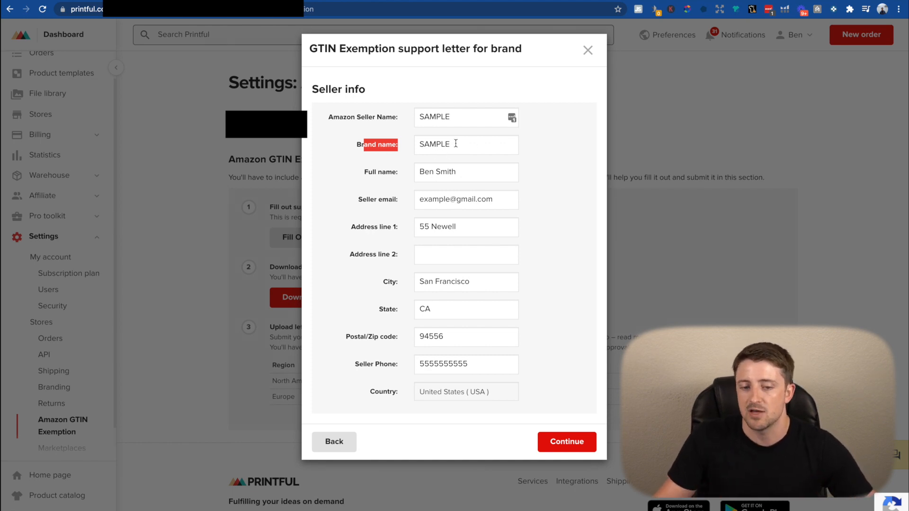
left_click(564, 445)
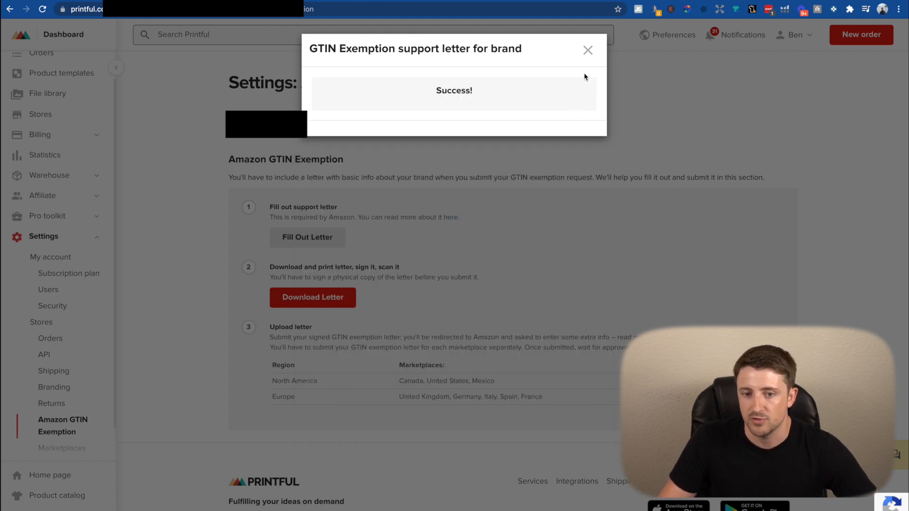
left_click(587, 50)
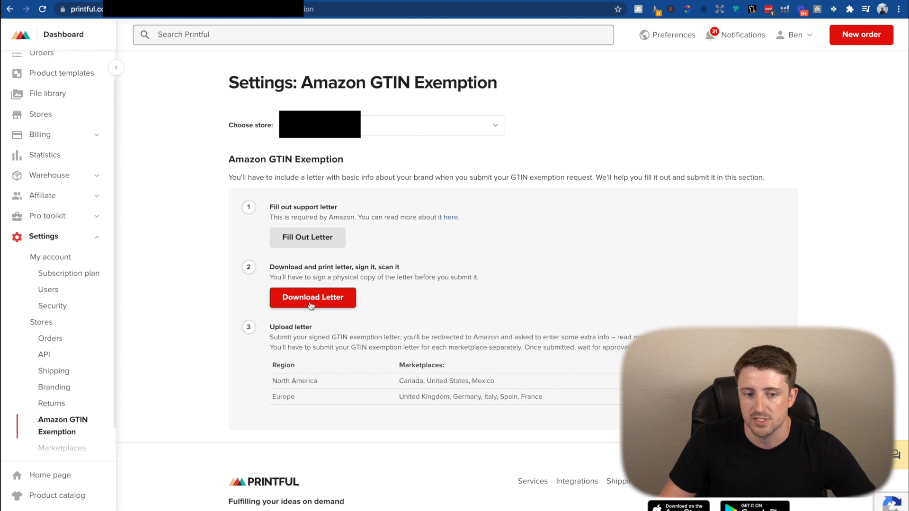
left_click(337, 294)
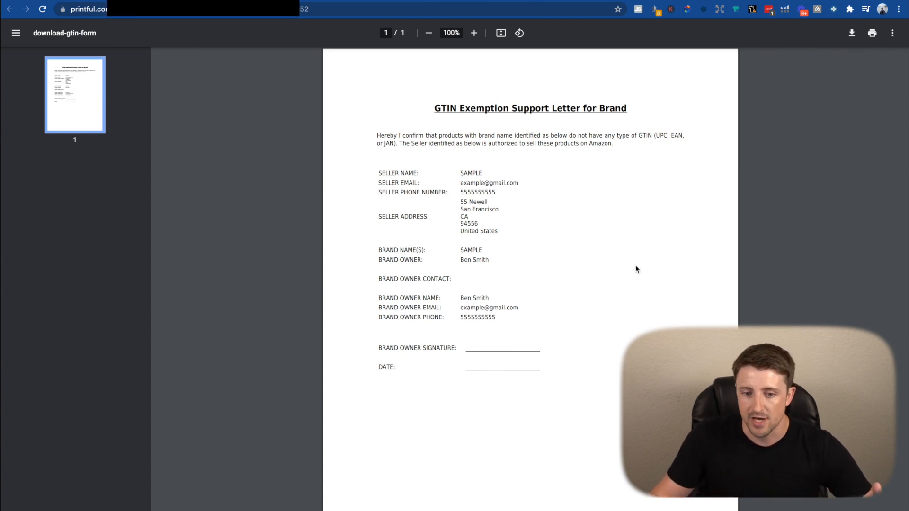
Return to the exemption settings and start the letter submission to Amazon for the North America region
left_click(348, 1)
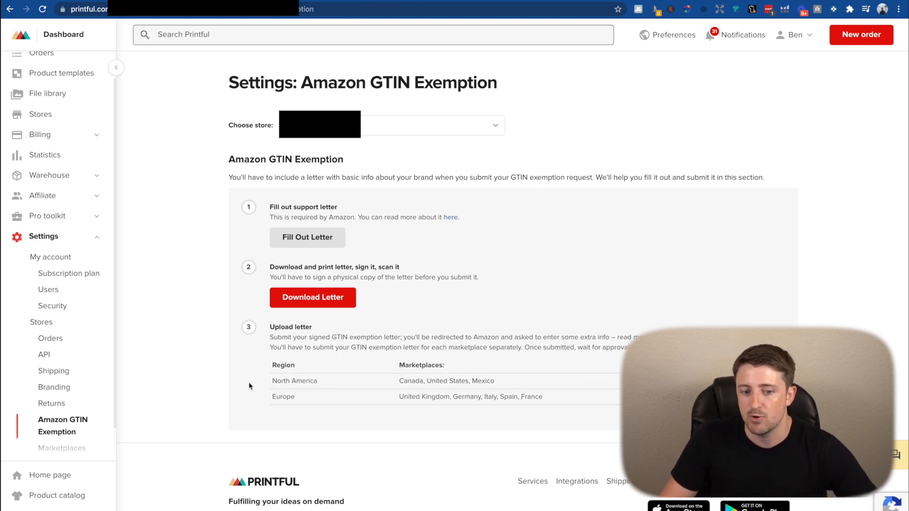
left_click_drag(269, 379, 284, 385)
left_click(331, 388)
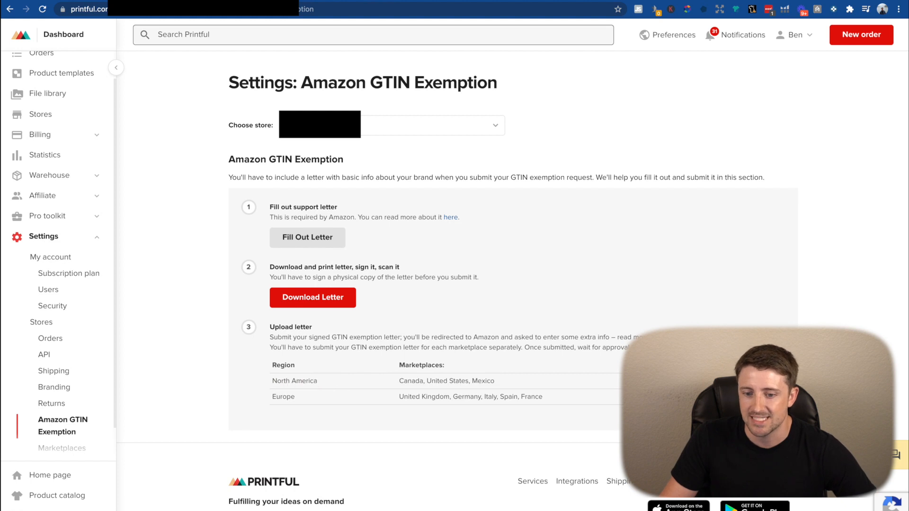
left_click(677, 381)
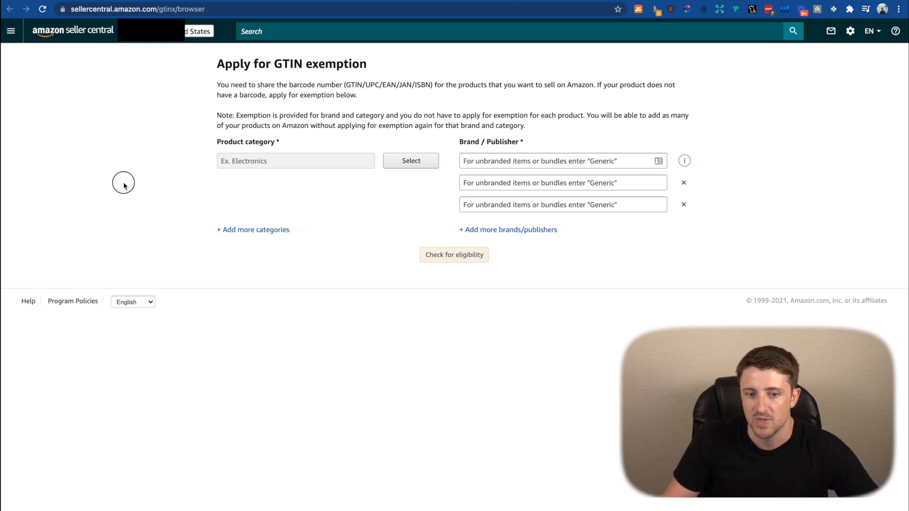
Choose Clothing, Shoes & Jewelry as the only product category in the GTIN exemption application
left_click_drag(228, 142, 276, 142)
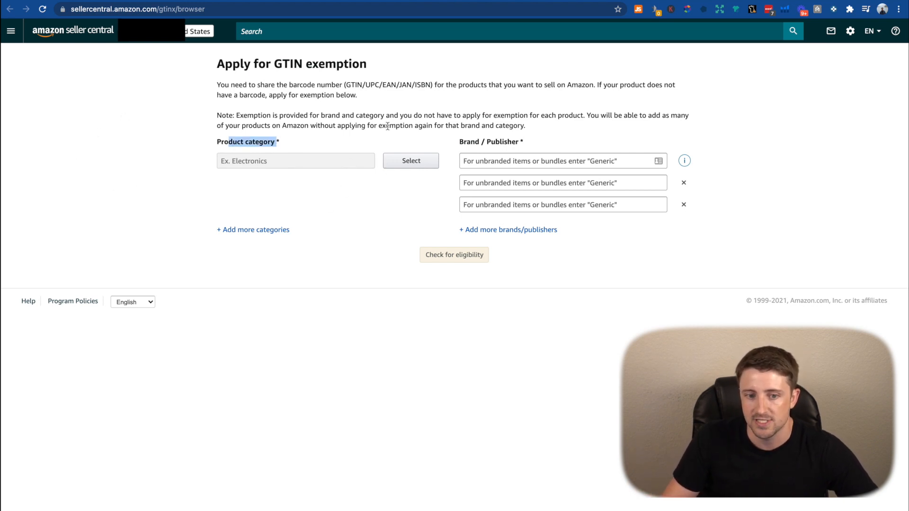
left_click(417, 162)
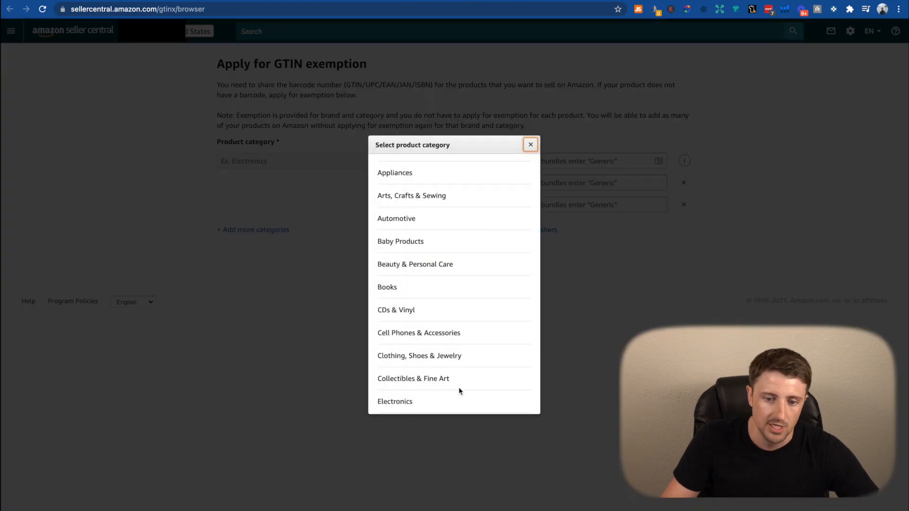
left_click(415, 358)
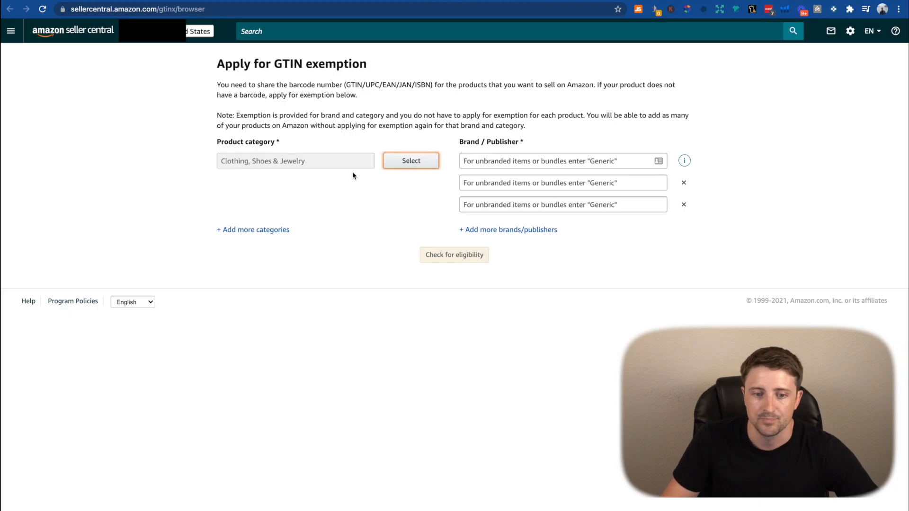
left_click(254, 229)
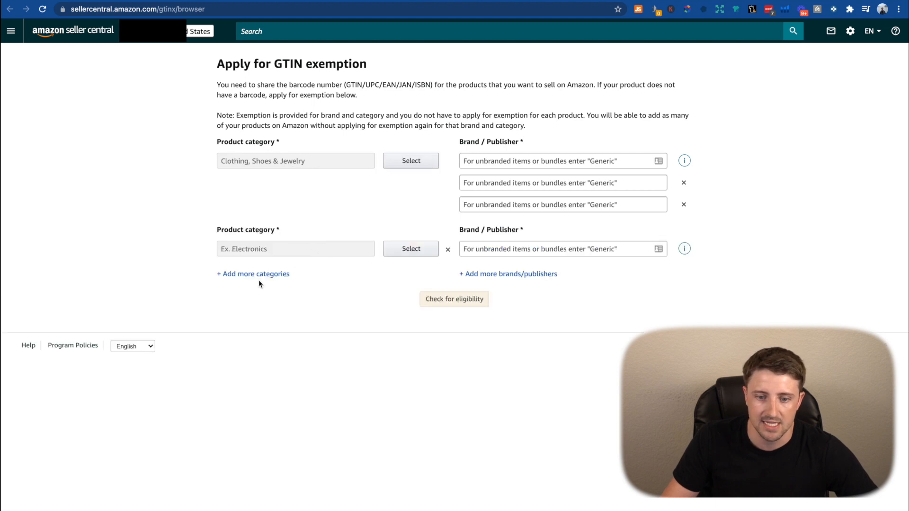
left_click(447, 249)
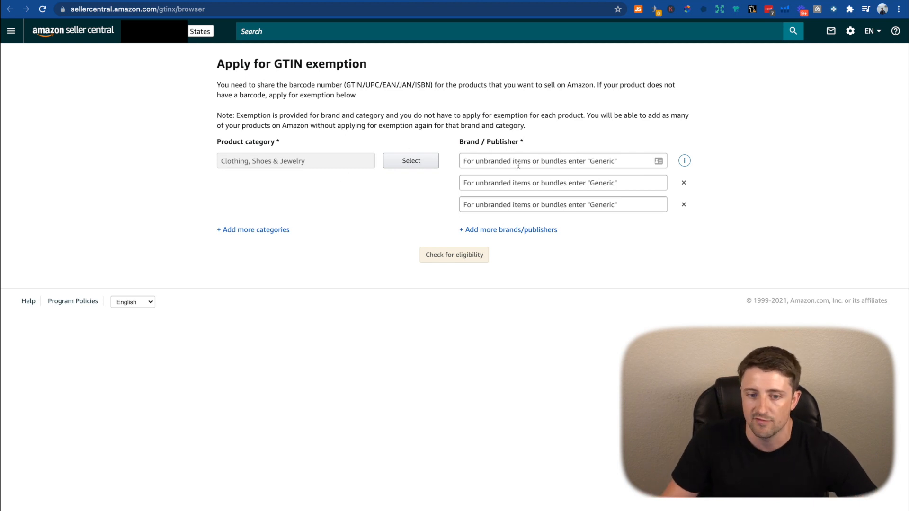
Enter SAMPLE as the brand, check its exemption eligibility and continue to the proof form
left_click(489, 163)
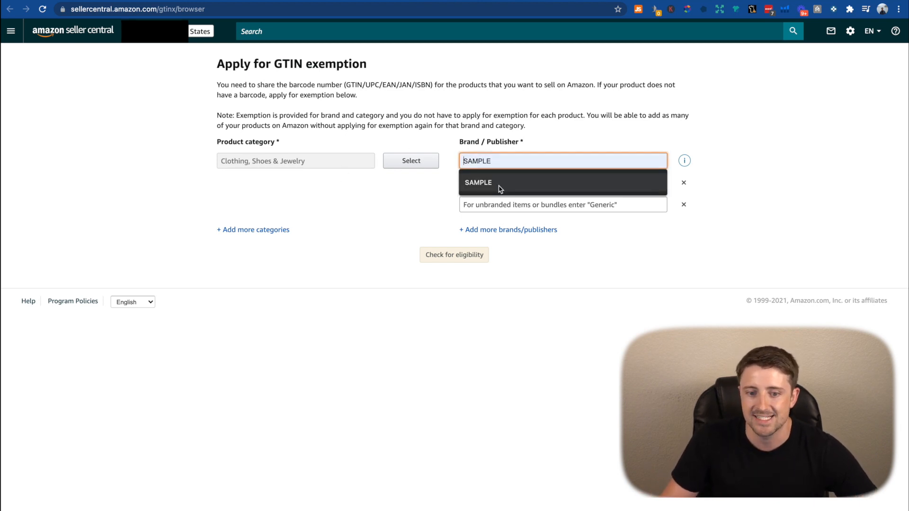
left_click(502, 184)
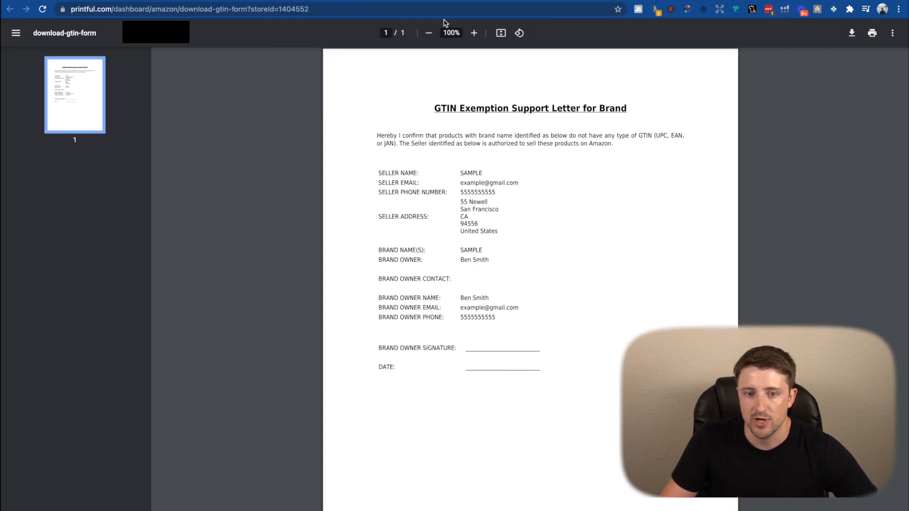
left_click(470, 1)
left_click(476, 260)
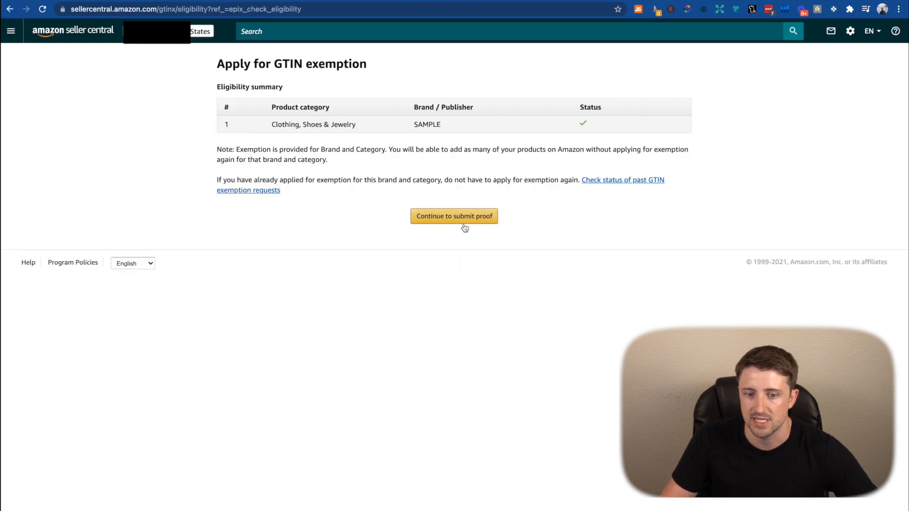
left_click(466, 219)
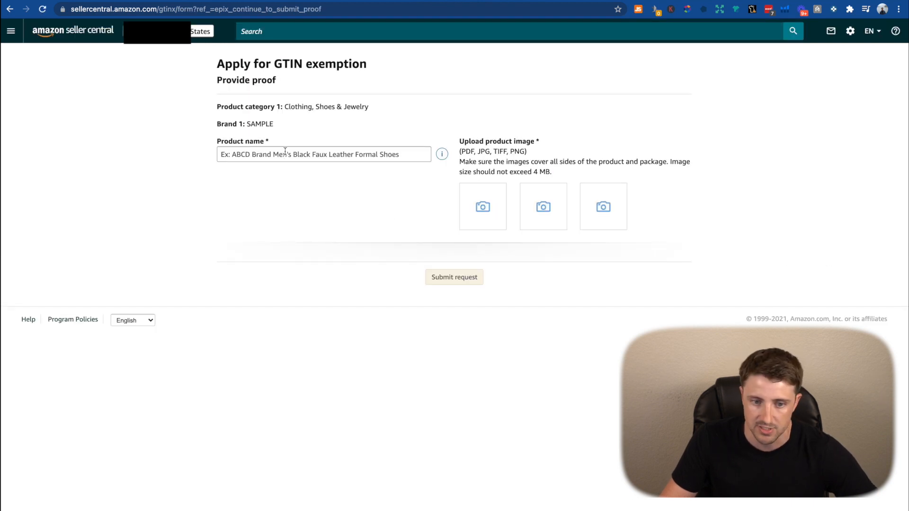
Enter the mug listing's product name, "Turtle Lover I Just Really Love Turtles Coffee Mug", as the product name in the GTIN exemption proof form
left_click(231, 152)
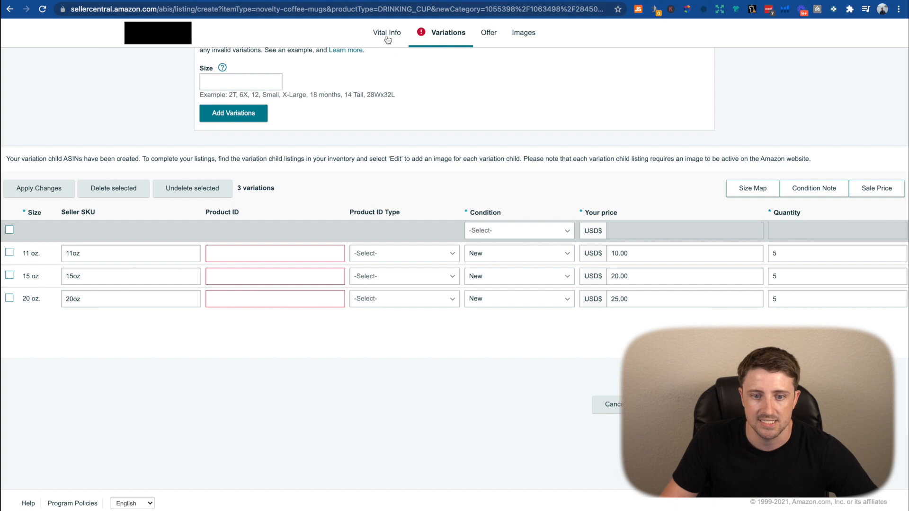
left_click(387, 38)
double_click(442, 224)
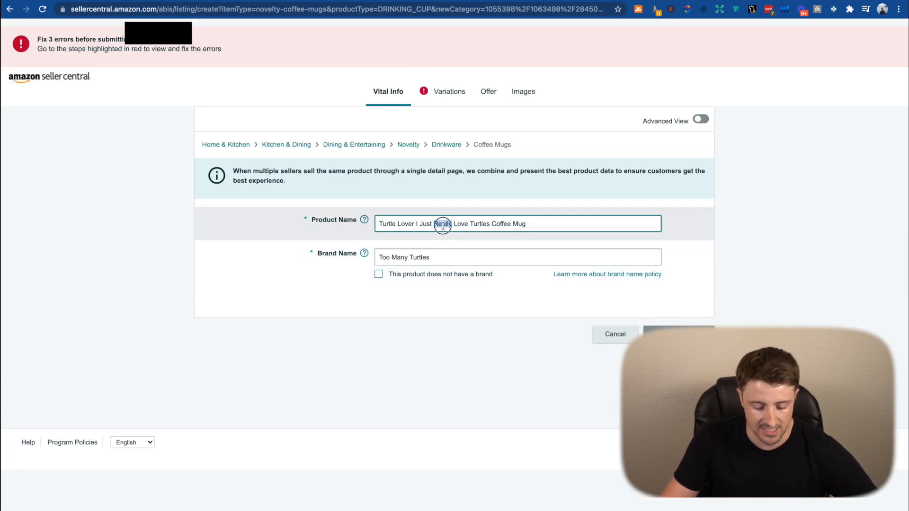
triple_click(442, 224)
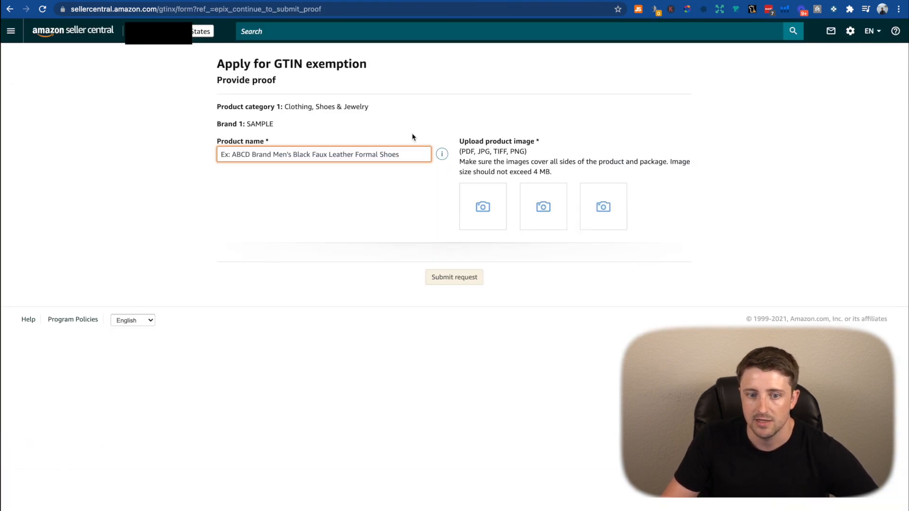
type("Turtle Lover I Just Really Love Turtles Coffee Mug")
left_click(337, 237)
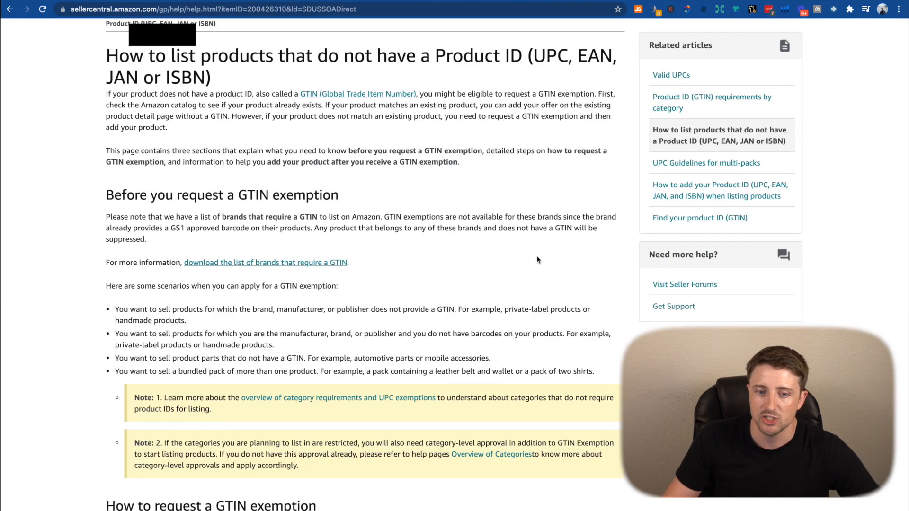
Review the help article on listing products without a Product ID, including the GTIN exemption request instructions, and return to the proof form
scroll(537, 260, "down", 8)
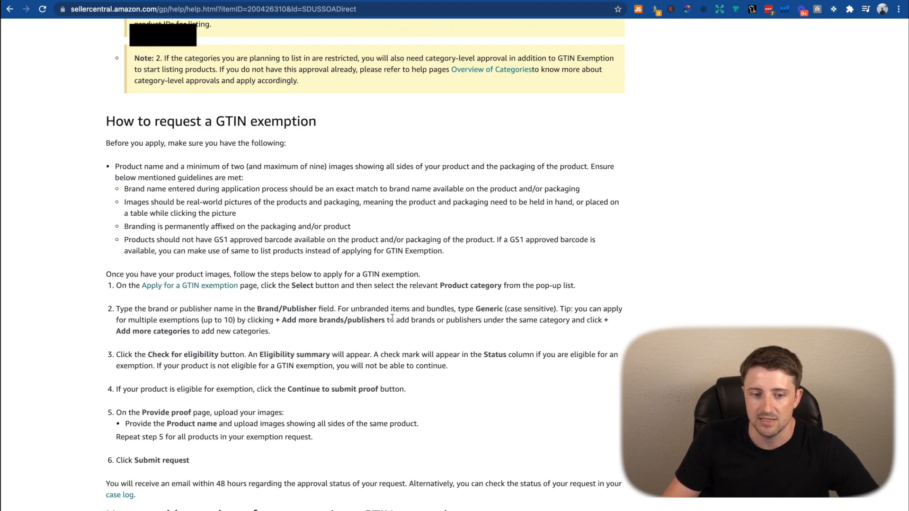
scroll(375, 273, "up", 4)
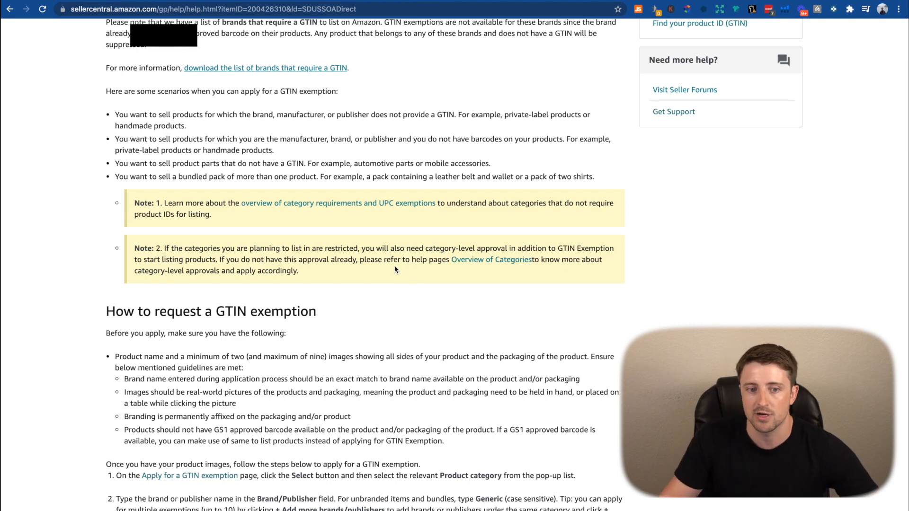
left_click(492, 0)
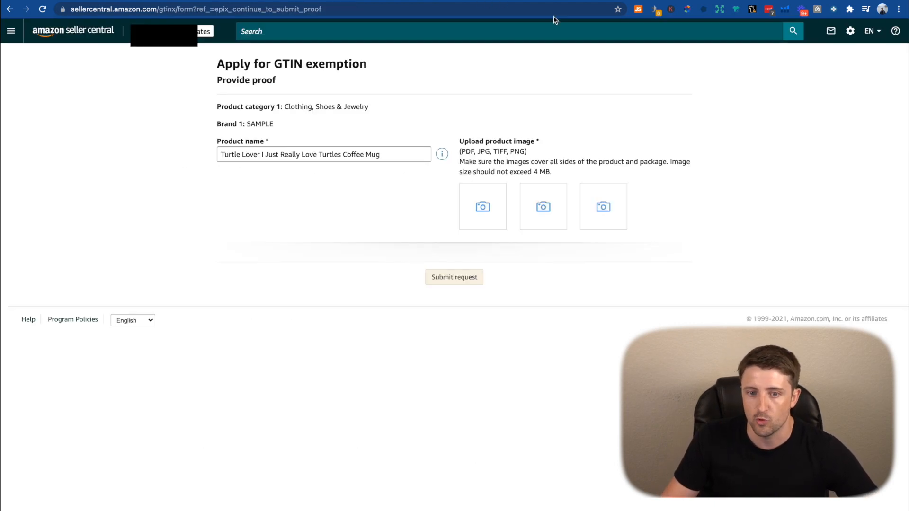
Go back to the coffee mug listing and check its Brand Name and the Product ID fields of its size variations
left_click(214, 2)
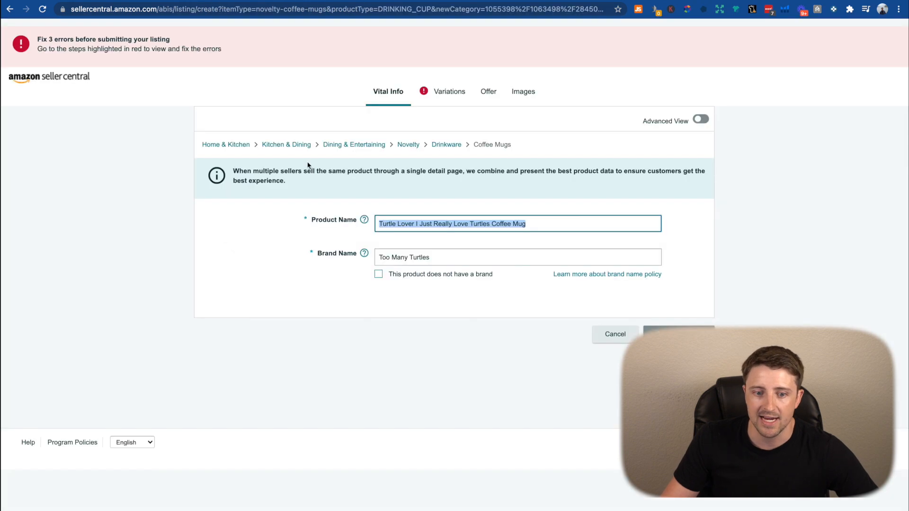
left_click(391, 93)
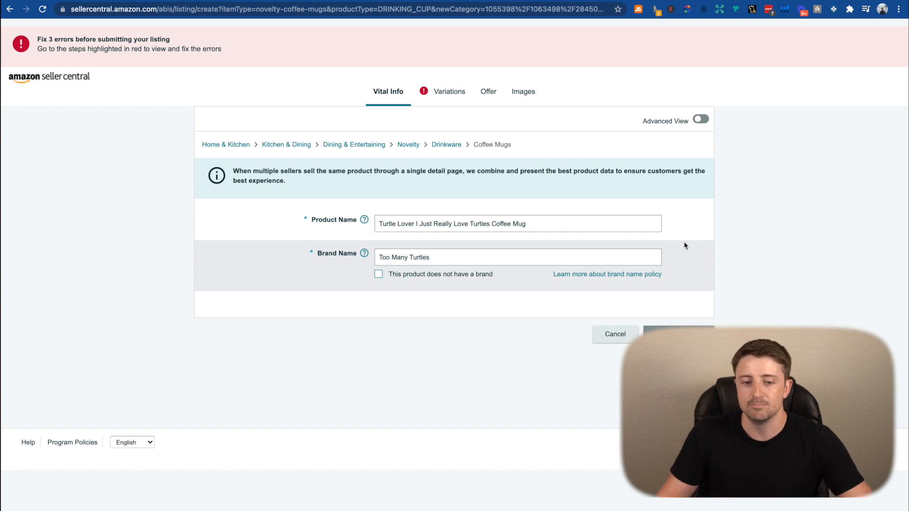
triple_click(437, 257)
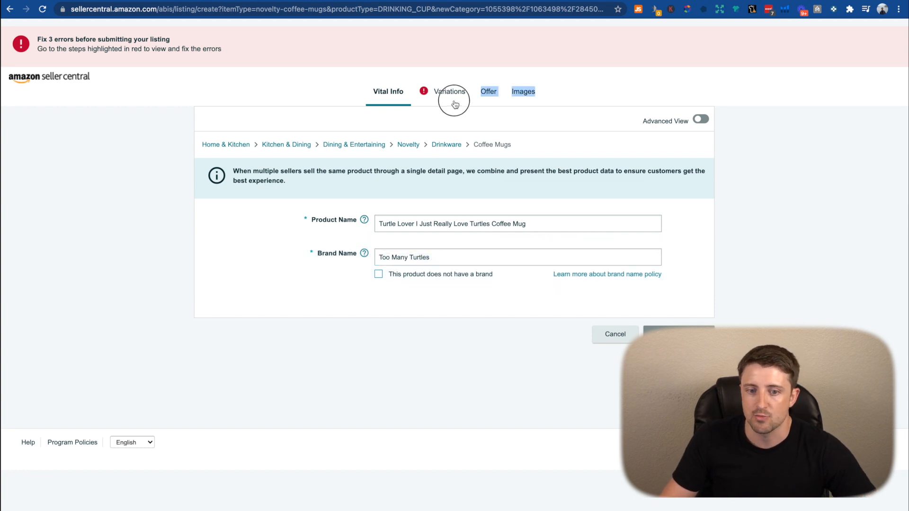
left_click(449, 92)
scroll(378, 359, "down", 6)
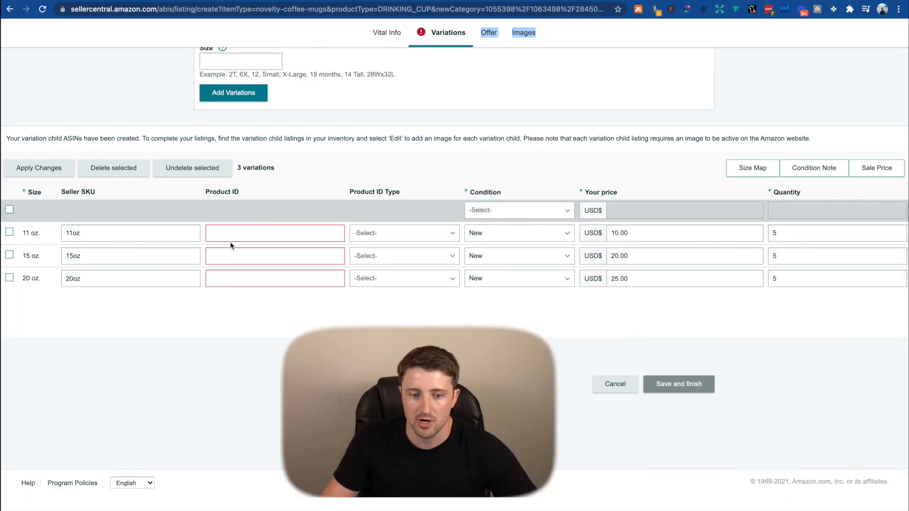
Replace the coffee mug listing's Brand Name with the brand that already has a GTIN exemption
left_click(381, 38)
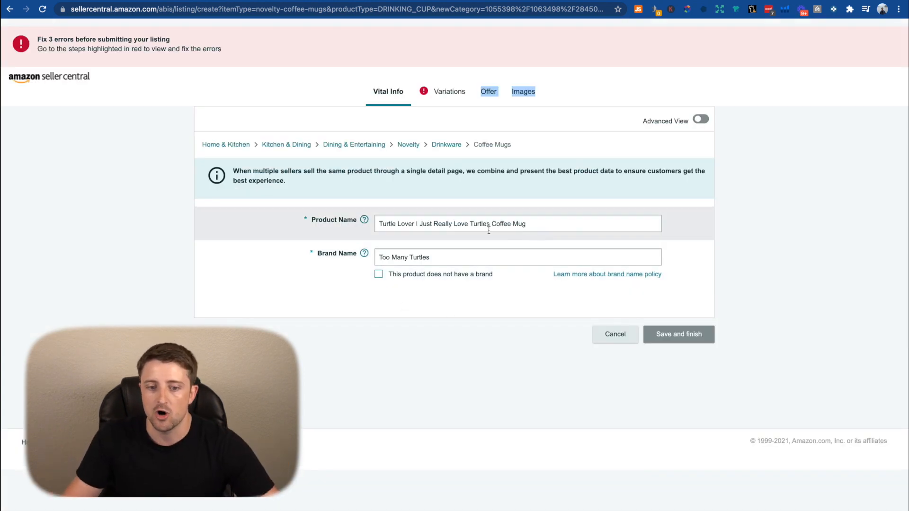
triple_click(459, 260)
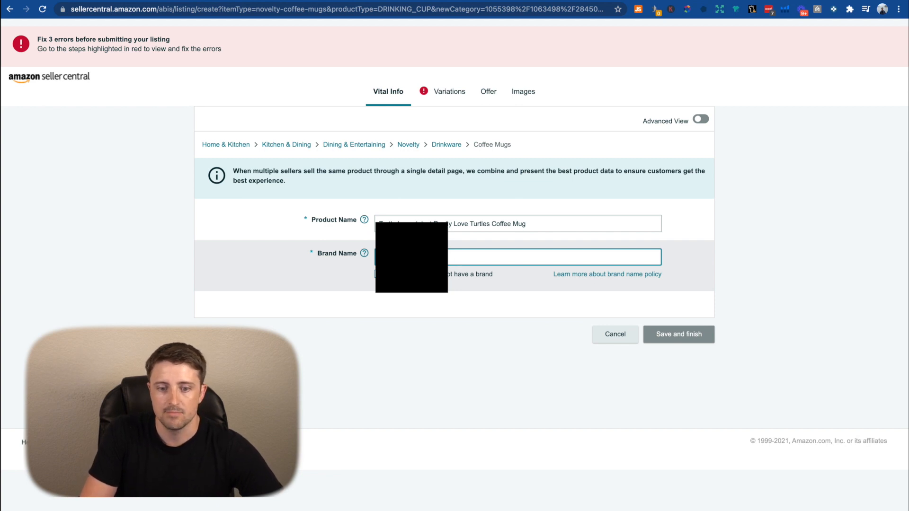
left_click(477, 356)
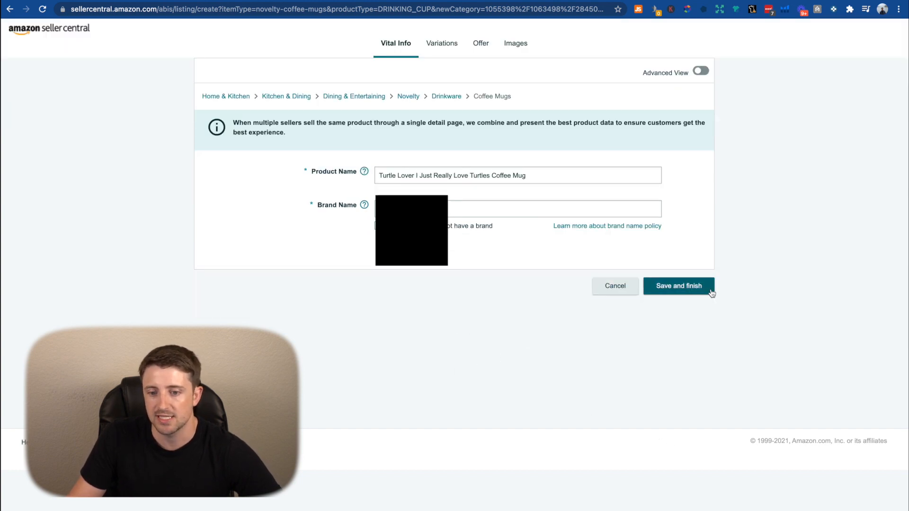
Examine whether the mug's size variations still require Product IDs under the new brand name
left_click(445, 44)
scroll(454, 256, "down", 2)
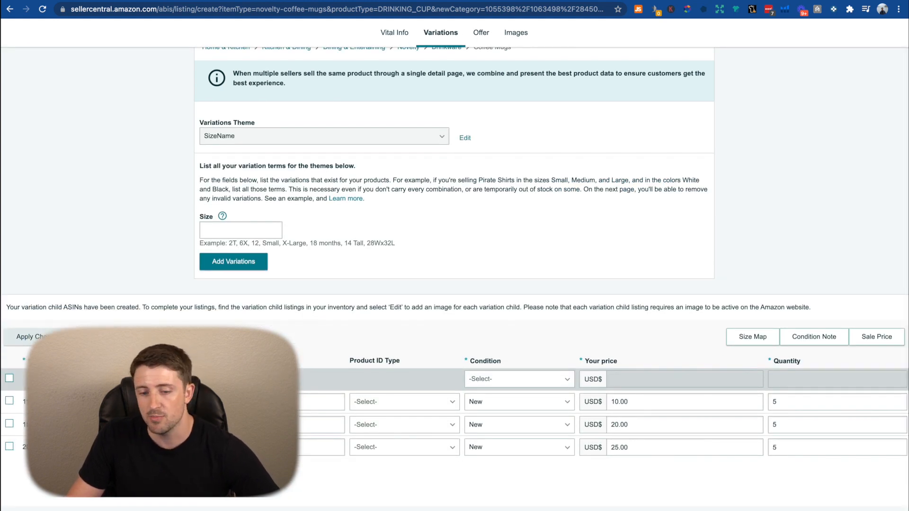
scroll(521, 388, "down", 4)
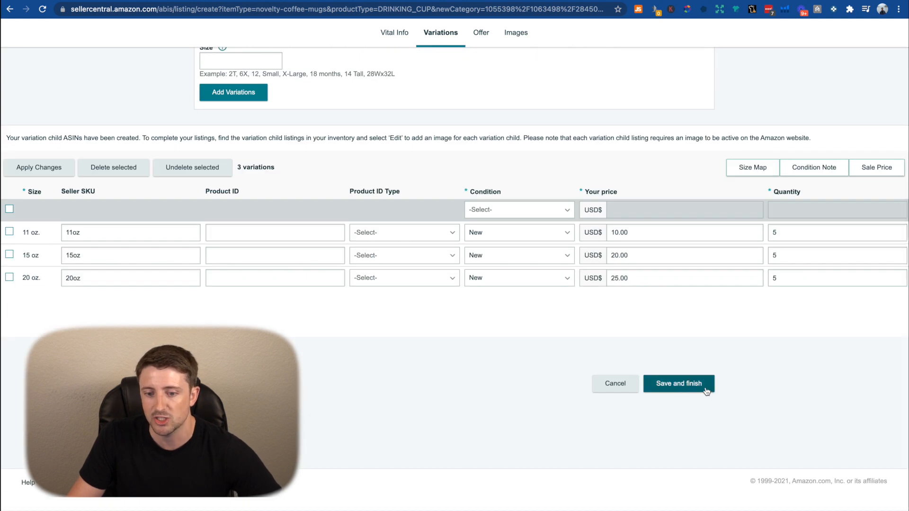